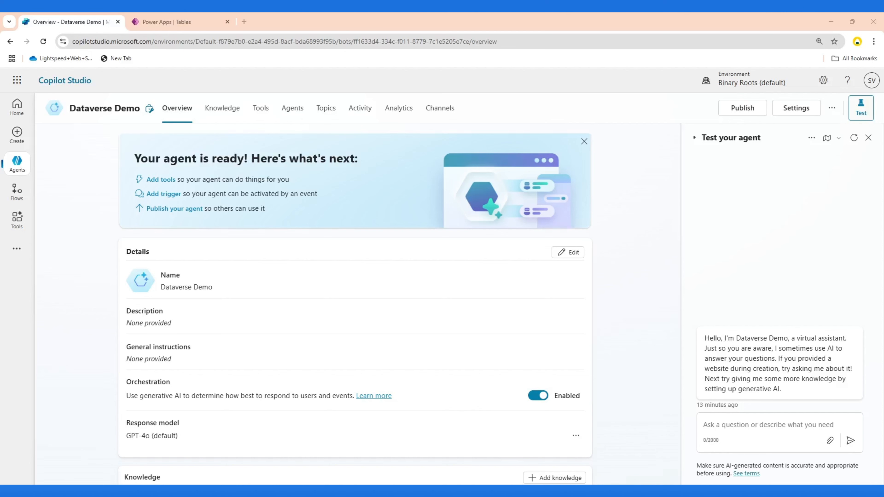
Step: Switch to Power Apps and open the Account table to examine its columns and sample rows
{"action": "left_click", "coordinate": [192, 22]}
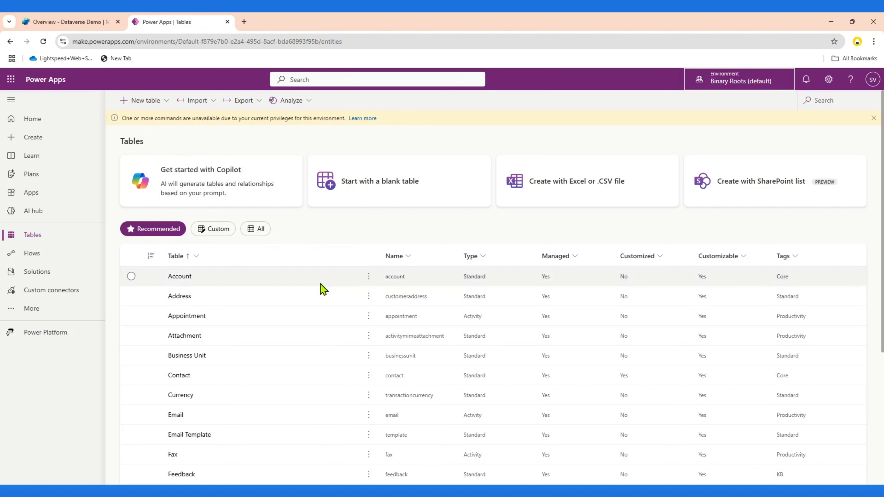
{"action": "left_click", "coordinate": [176, 277]}
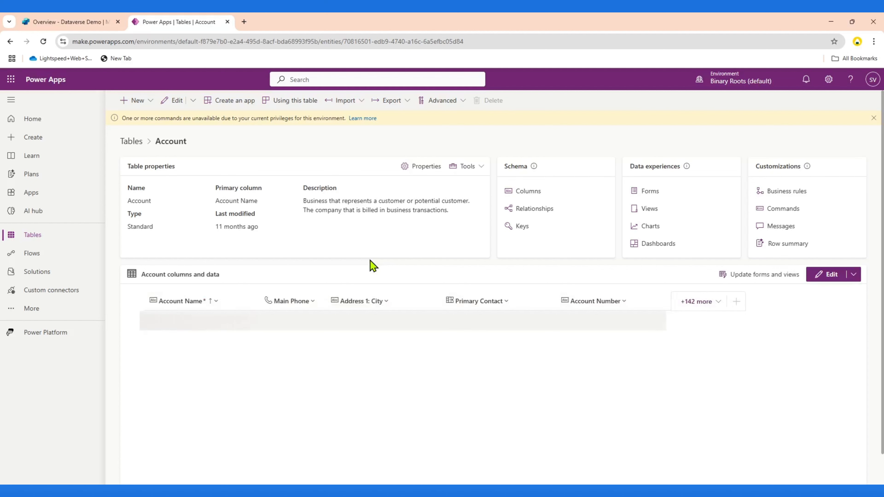
{"action": "scroll", "coordinate": [378, 299], "scroll_direction": "down", "scroll_amount": 2}
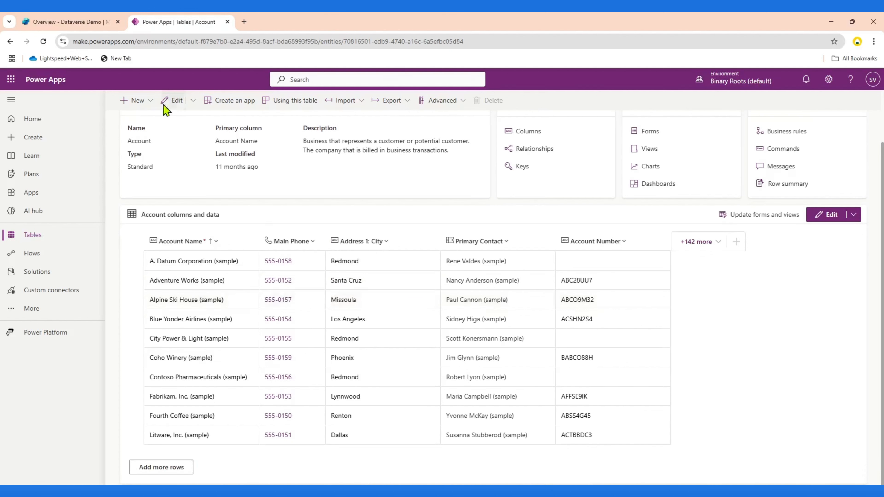
{"action": "left_click", "coordinate": [91, 25]}
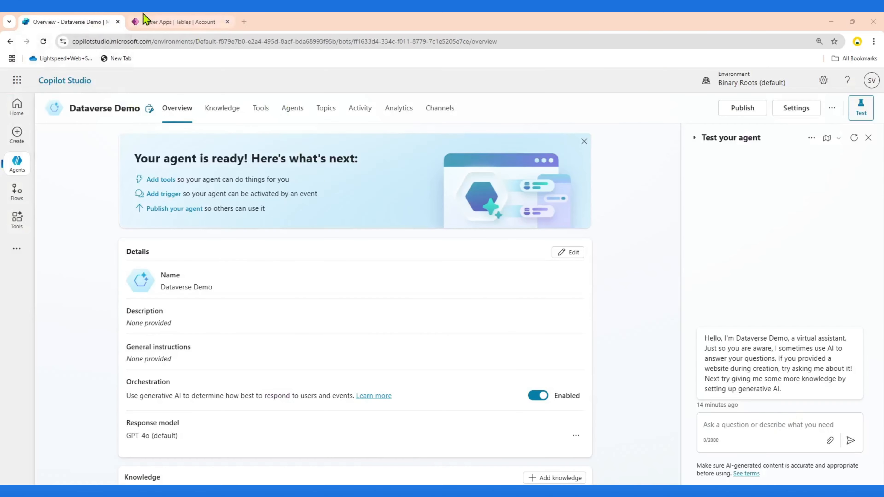
{"action": "left_click", "coordinate": [143, 21]}
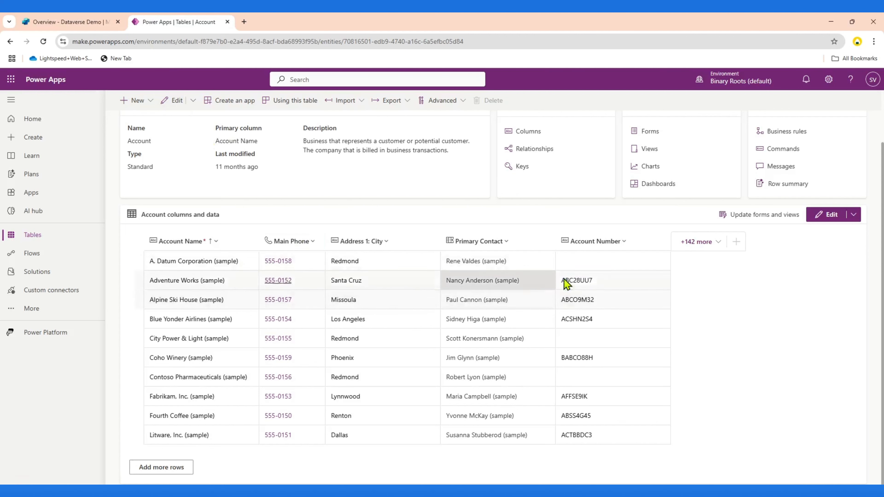
Step: Switch to Copilot Studio and ask the test agent to get the details of a four-digit account number
{"action": "left_click", "coordinate": [70, 22]}
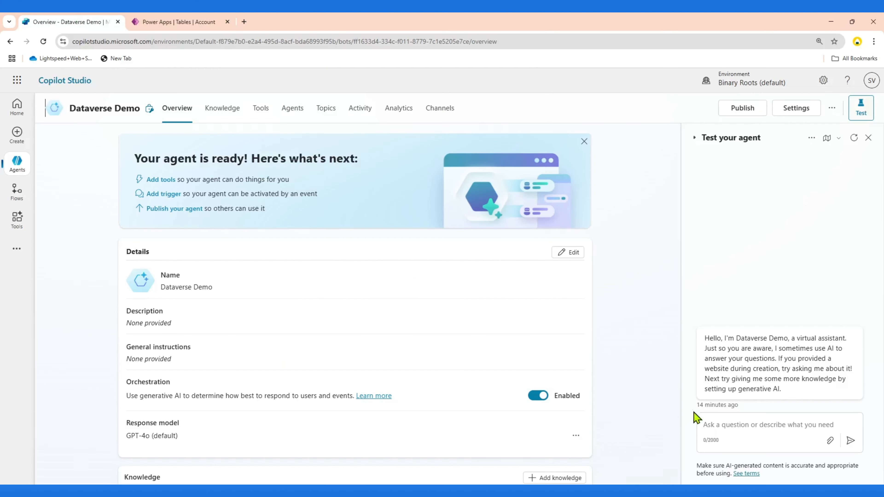
{"action": "left_click", "coordinate": [732, 428]}
{"action": "type", "text": "get details of account number 4456"}
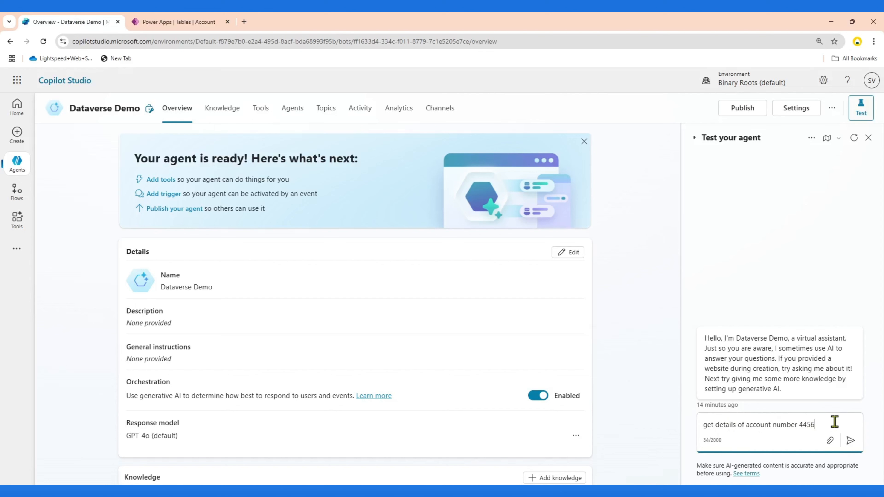
{"action": "left_click", "coordinate": [851, 441]}
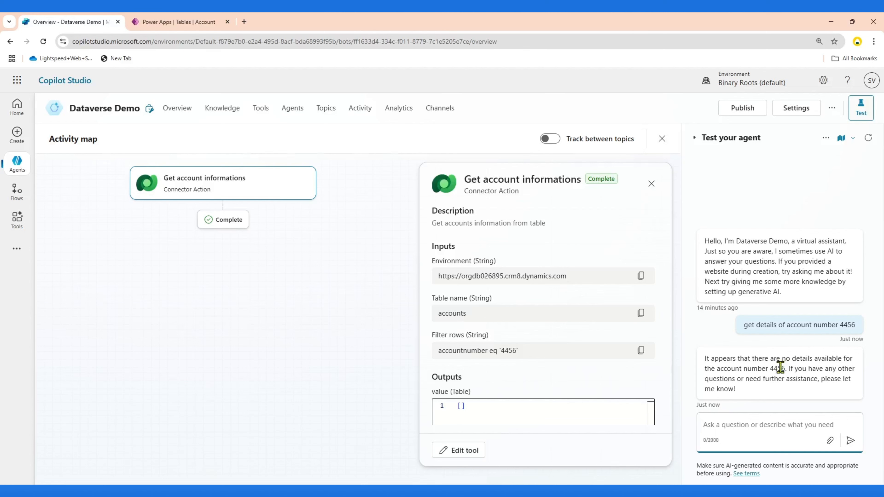
Step: Check the Account Number column in Power Apps and ask the Copilot Studio test agent for the details of Blue Yonder Airlines' account number
{"action": "left_click", "coordinate": [182, 23]}
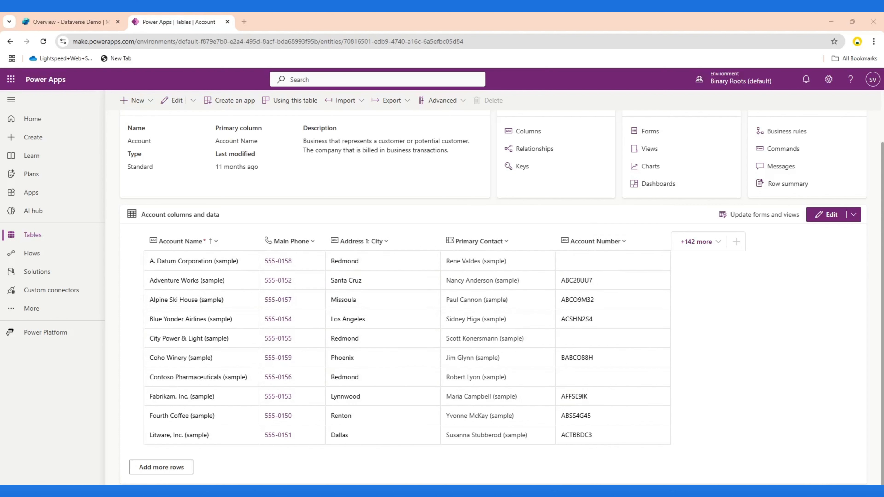
{"action": "left_click", "coordinate": [78, 14]}
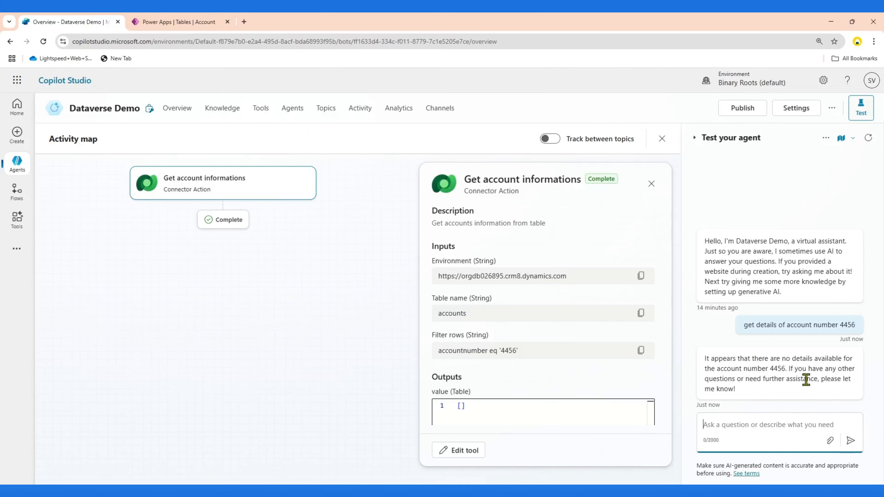
{"action": "left_click", "coordinate": [728, 424]}
{"action": "type", "text": "get me account details of number ACSHN2S4"}
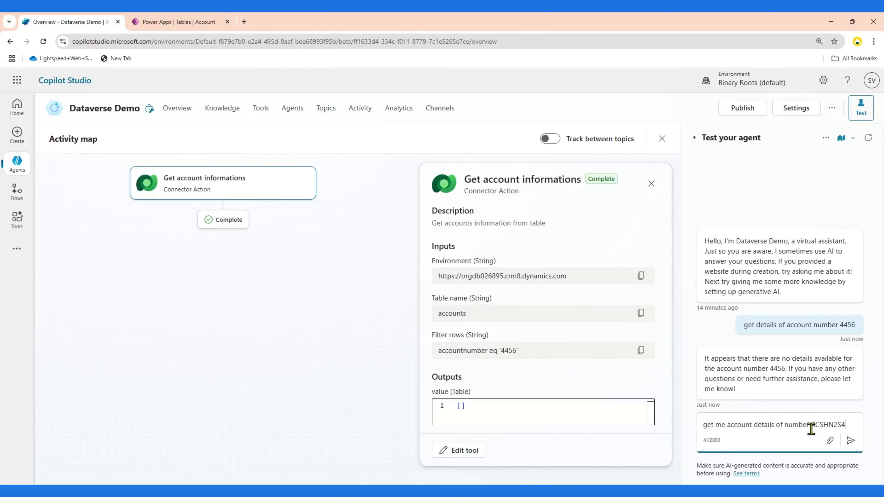
{"action": "left_click", "coordinate": [853, 441]}
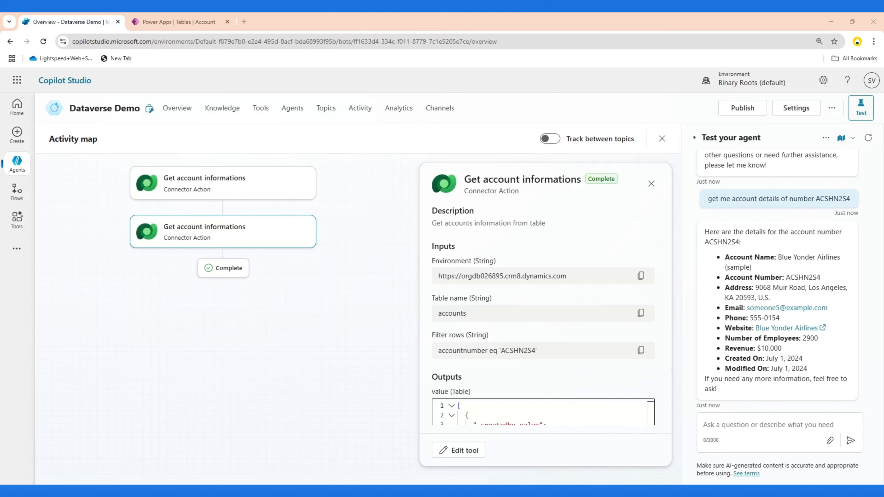
Step: Check the account cities in Power Apps and ask the Copilot Studio test agent "which accounts are based in Redmond"
{"action": "left_click", "coordinate": [198, 19]}
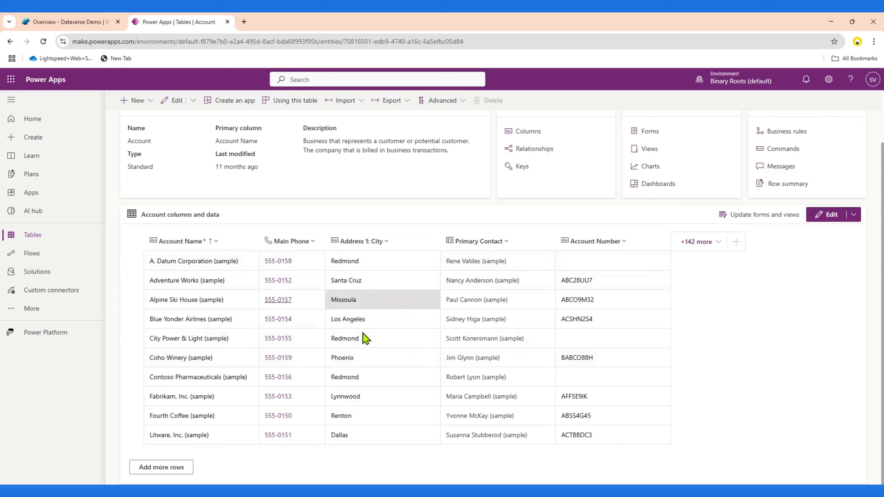
{"action": "left_click", "coordinate": [74, 19]}
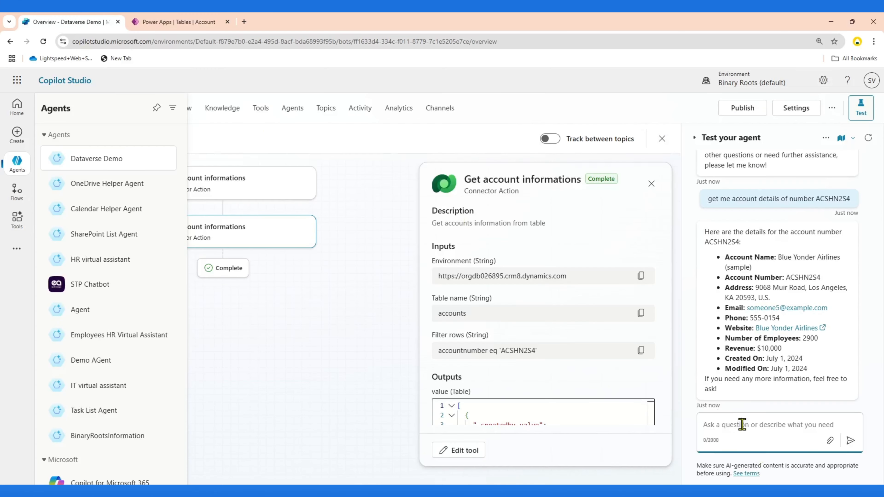
{"action": "type", "text": "which accounts are based in Redmond"}
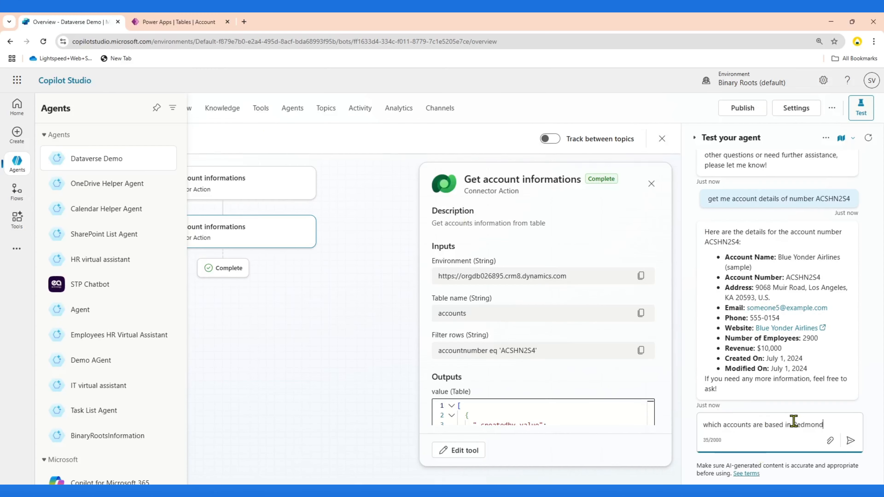
{"action": "key", "text": "Return"}
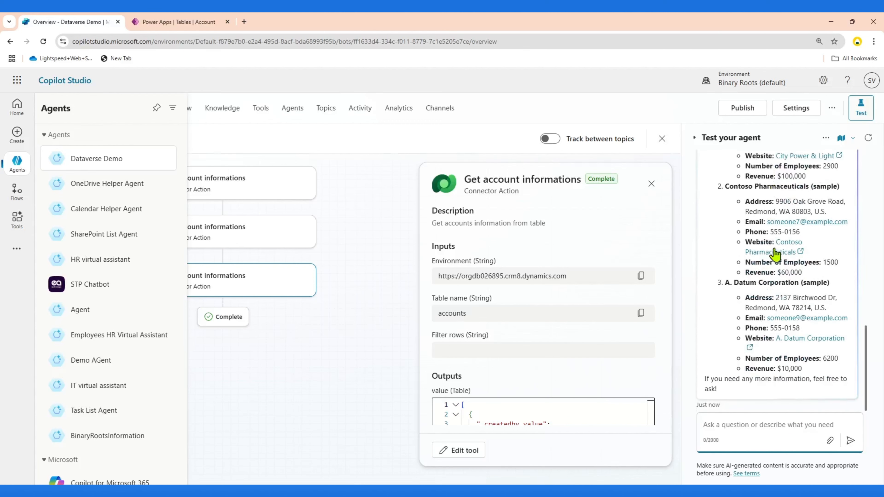
{"action": "scroll", "coordinate": [779, 279], "scroll_direction": "up", "scroll_amount": 3}
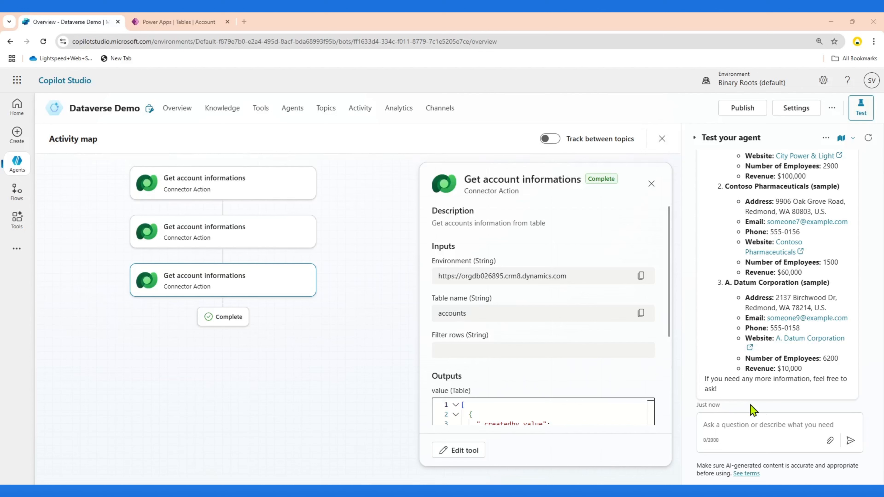
Step: Clear the unsent message and ask the test agent "which accounts has more than 2000 employees"
{"action": "left_click", "coordinate": [715, 423]}
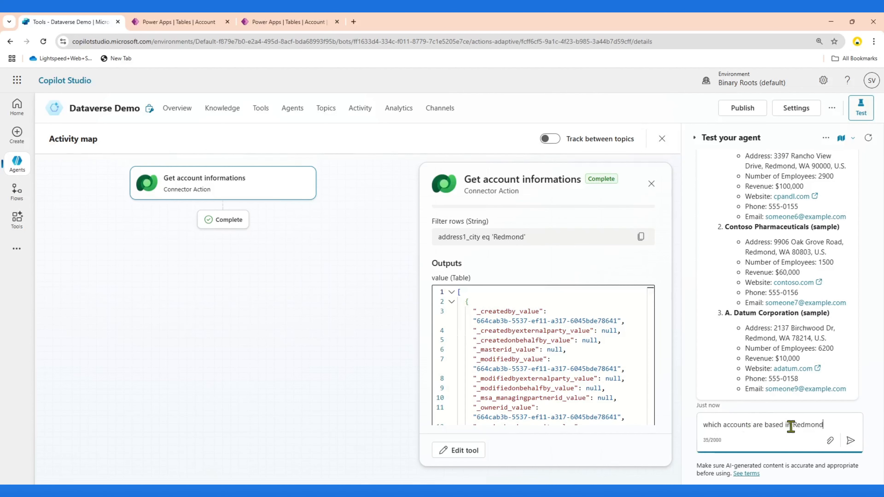
{"action": "left_click_drag", "start_coordinate": [828, 424], "coordinate": [670, 422]}
{"action": "key", "text": "BackSpace"}
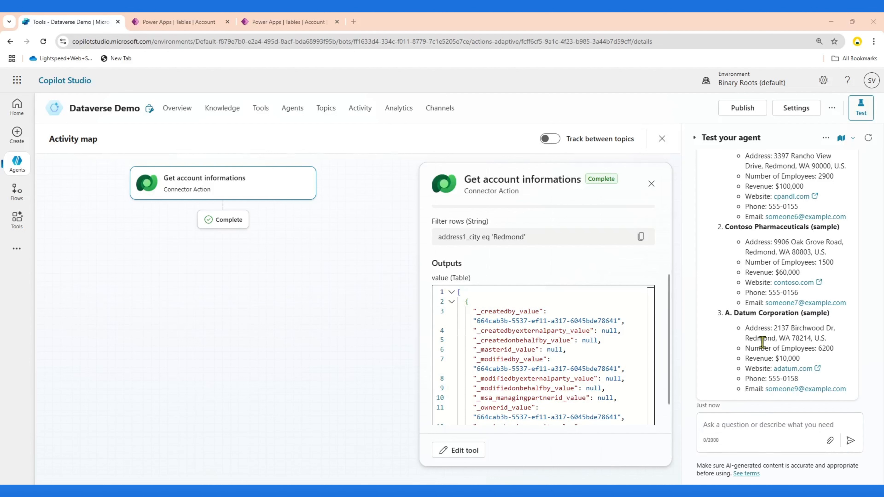
{"action": "left_click", "coordinate": [764, 425]}
{"action": "type", "text": "which accounts has more than 1000 employees"}
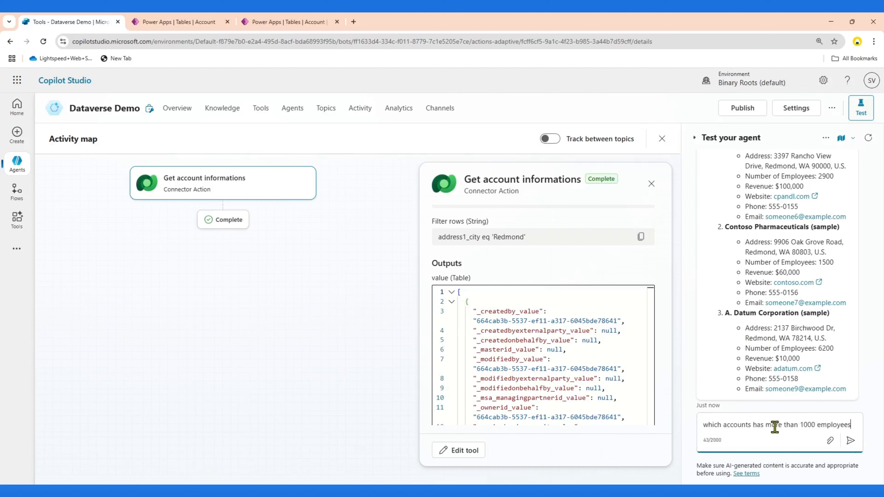
{"action": "double_click", "coordinate": [805, 425]}
{"action": "type", "text": "2000"}
{"action": "key", "text": "Return"}
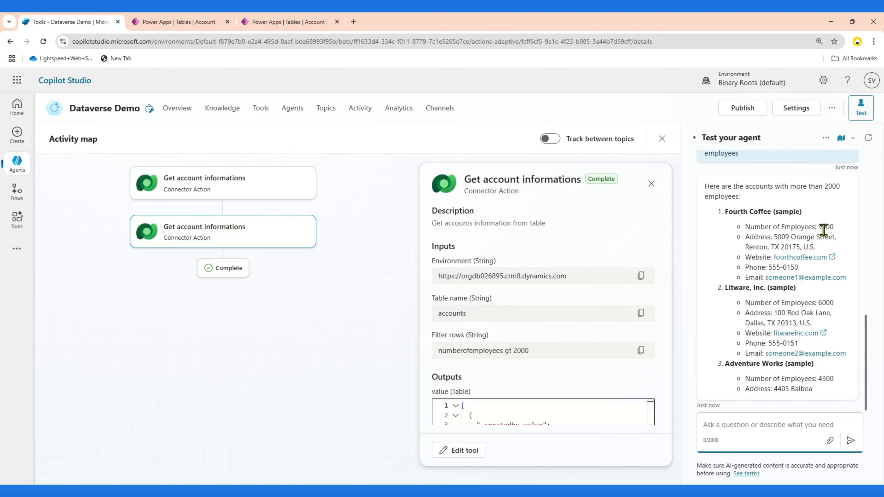
Step: Narrow the Account Number column in the Power Apps Account table to check the employee counts, and return to Copilot Studio
{"action": "left_click", "coordinate": [198, 19]}
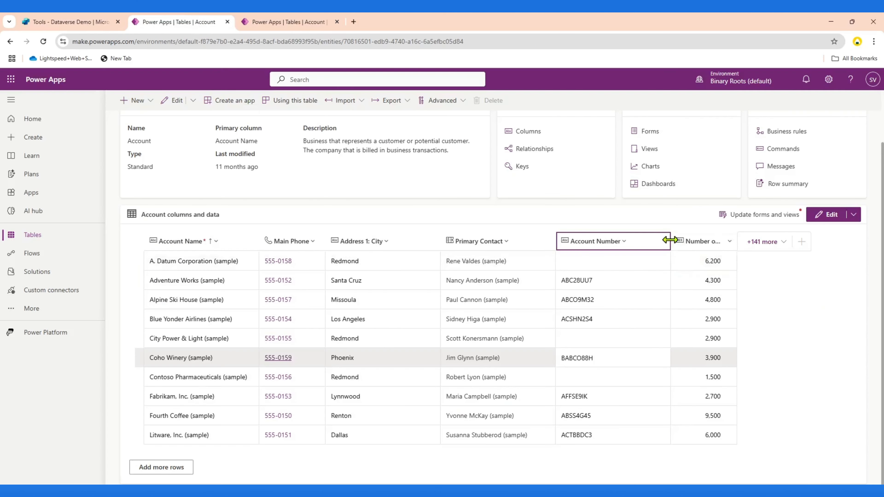
{"action": "left_click_drag", "start_coordinate": [672, 242], "coordinate": [682, 242]}
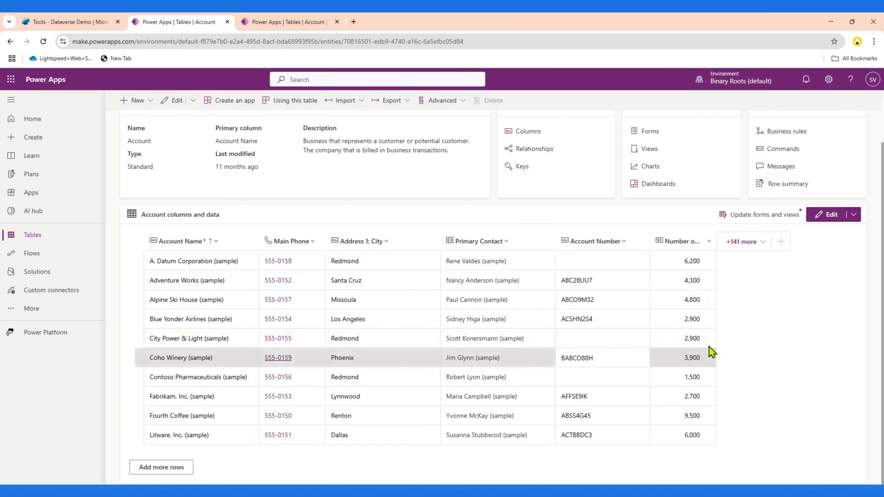
{"action": "left_click", "coordinate": [76, 18]}
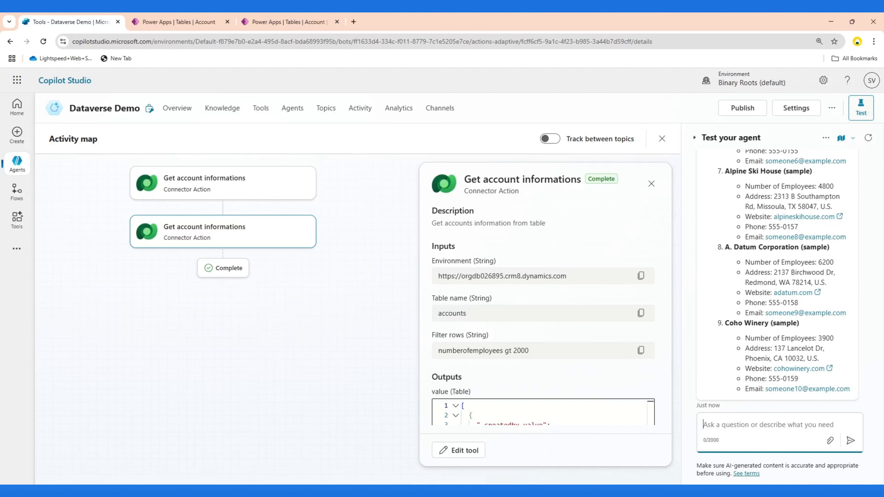
Step: Add the Microsoft Dataverse tool "List rows from selected environment" to the Dataverse Demo agent and open its configuration
{"action": "left_click", "coordinate": [174, 109]}
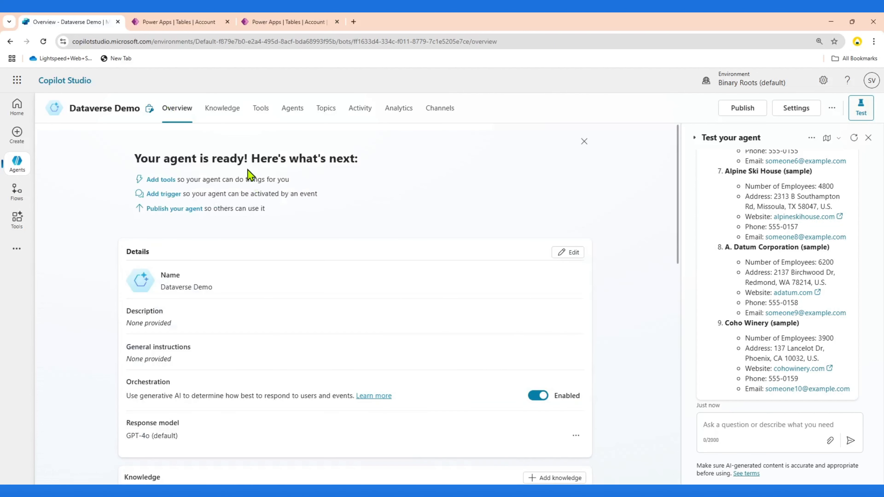
{"action": "scroll", "coordinate": [325, 326], "scroll_direction": "down", "scroll_amount": 5}
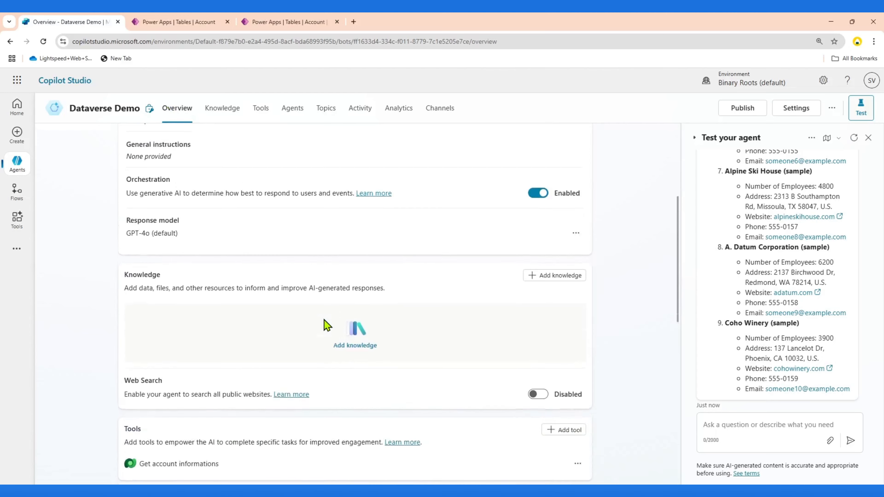
{"action": "scroll", "coordinate": [296, 216], "scroll_direction": "up", "scroll_amount": 4}
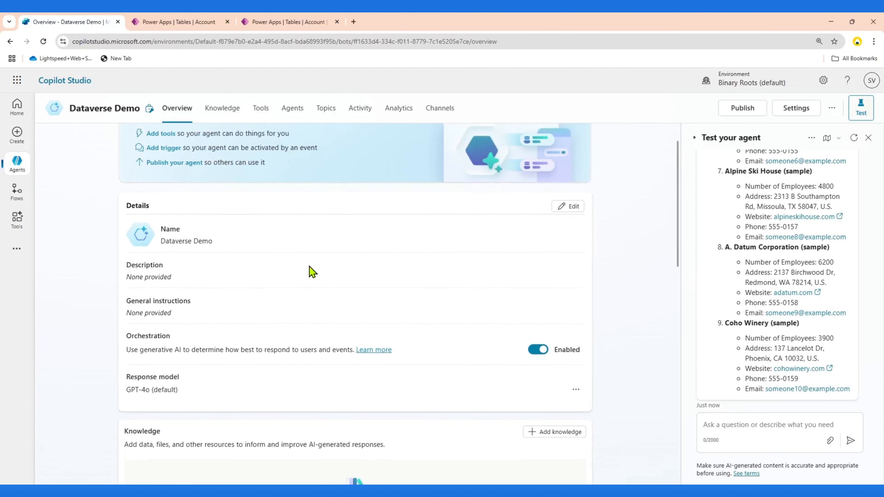
{"action": "scroll", "coordinate": [299, 299], "scroll_direction": "down", "scroll_amount": 3}
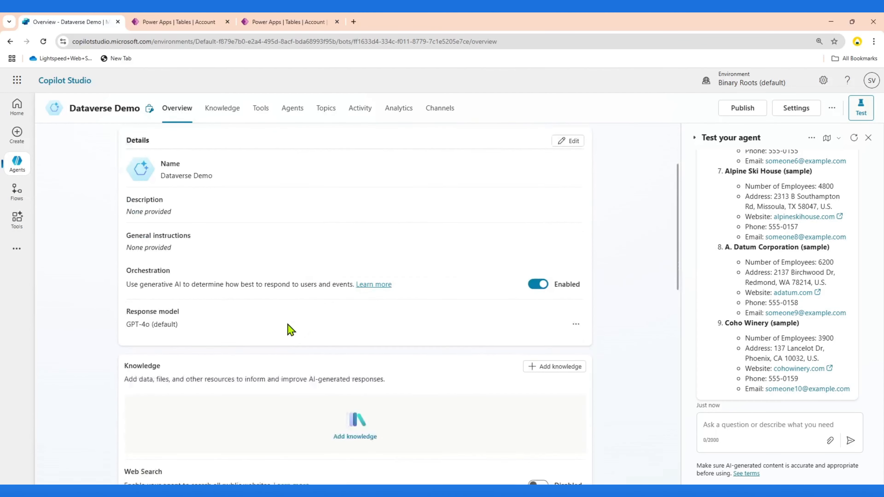
{"action": "left_click", "coordinate": [261, 111]}
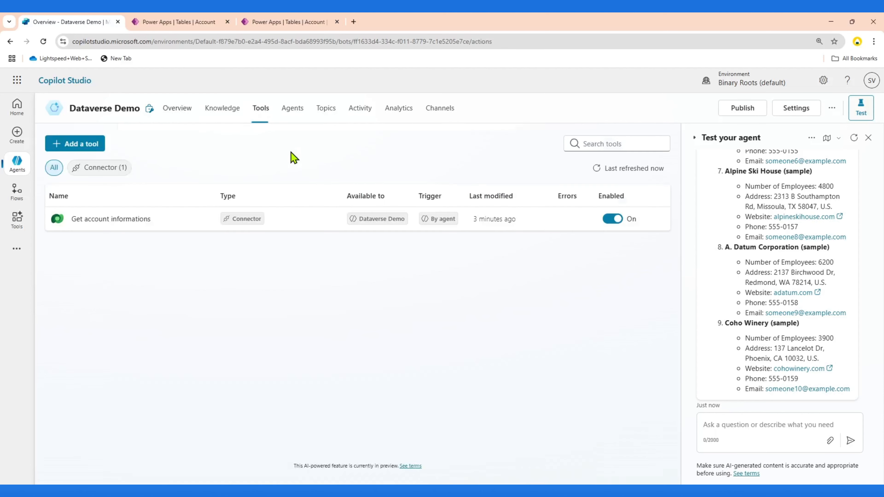
{"action": "left_click", "coordinate": [79, 145]}
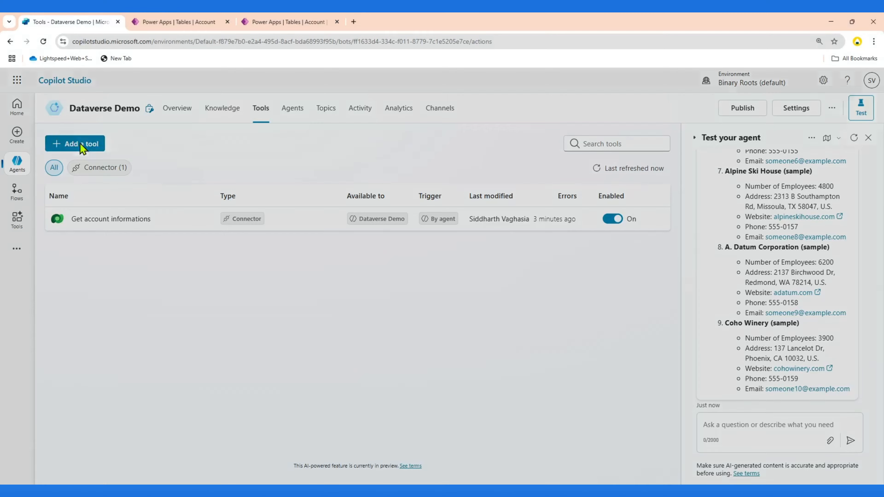
{"action": "left_click", "coordinate": [438, 231]}
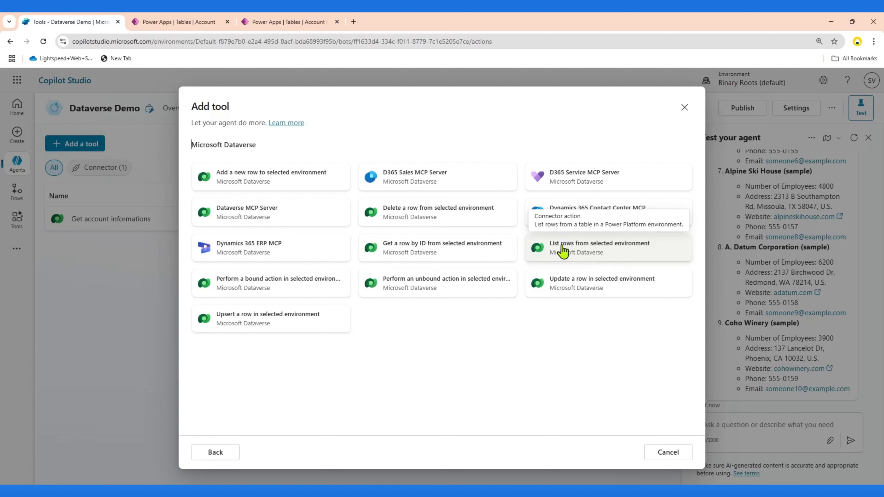
{"action": "left_click", "coordinate": [593, 252]}
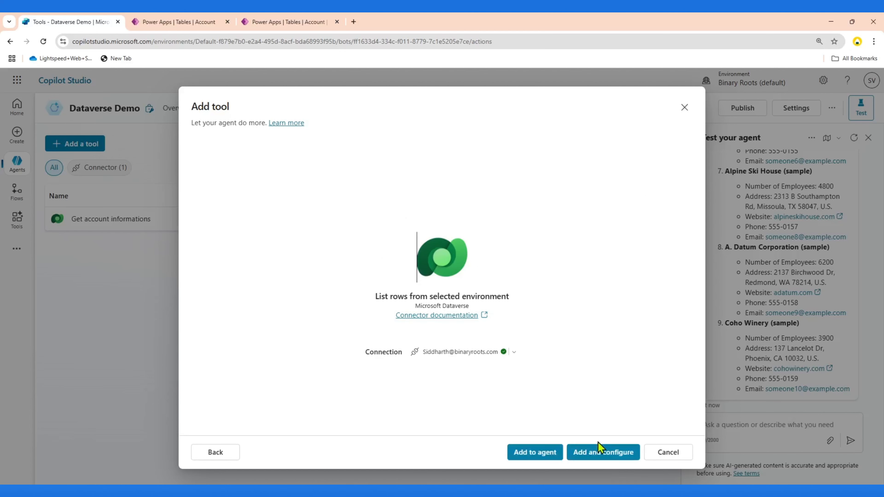
{"action": "left_click", "coordinate": [589, 455]}
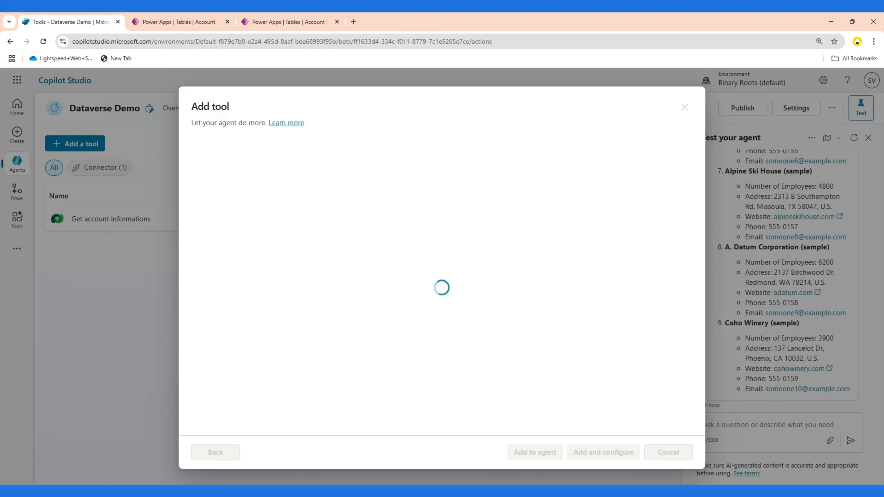
{"action": "scroll", "coordinate": [276, 256], "scroll_direction": "down", "scroll_amount": 3}
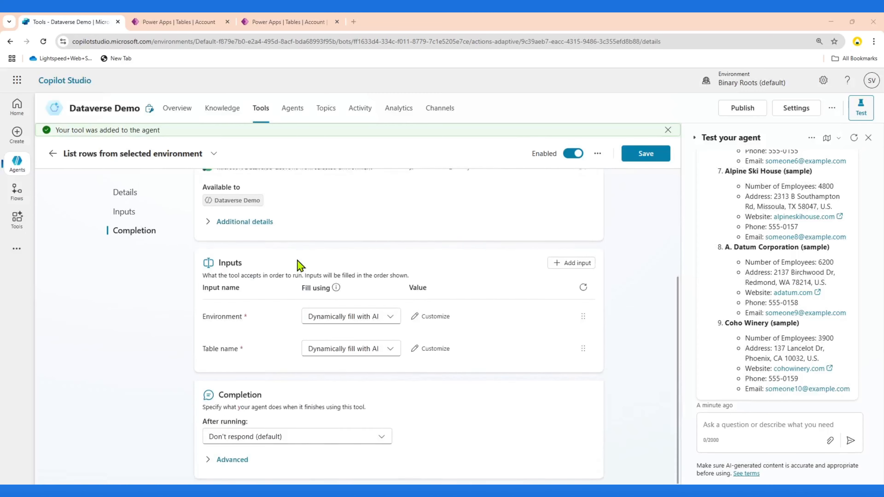
{"action": "scroll", "coordinate": [296, 259], "scroll_direction": "up", "scroll_amount": 5}
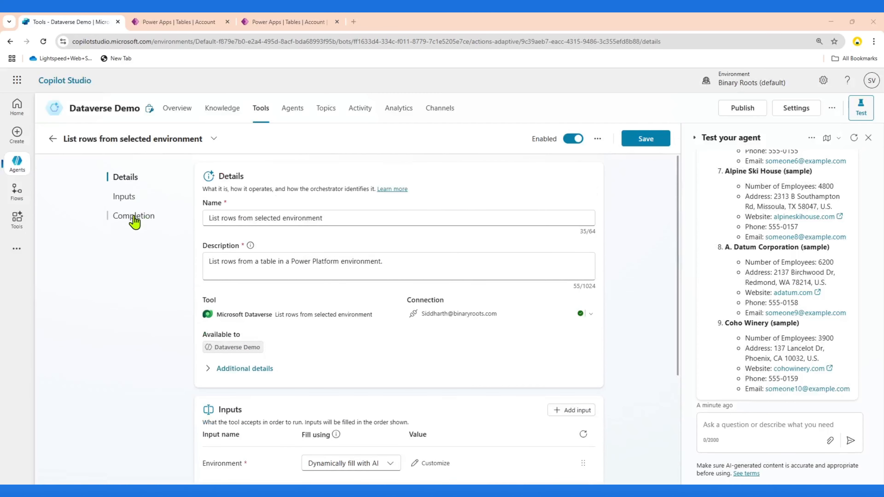
Step: Return to the agent's tools list and open the existing "Get account informations" tool to review its name and description
{"action": "left_click", "coordinate": [53, 140]}
{"action": "left_click", "coordinate": [494, 298]}
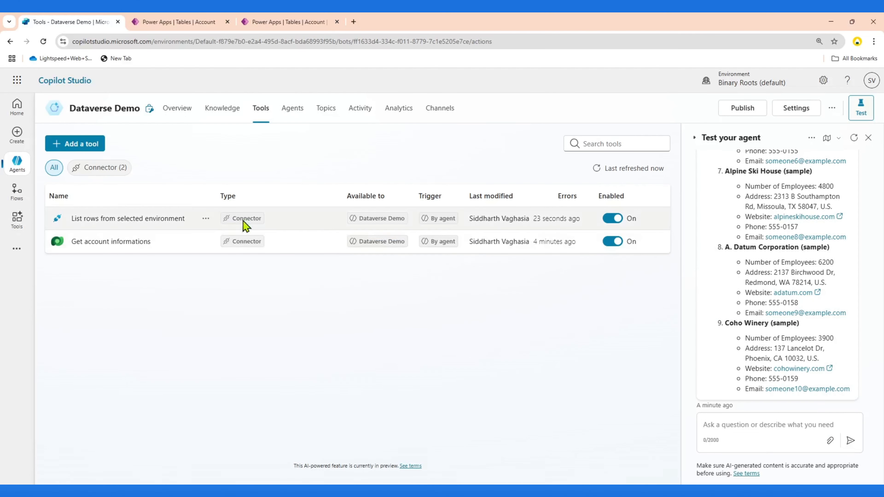
{"action": "left_click", "coordinate": [118, 242]}
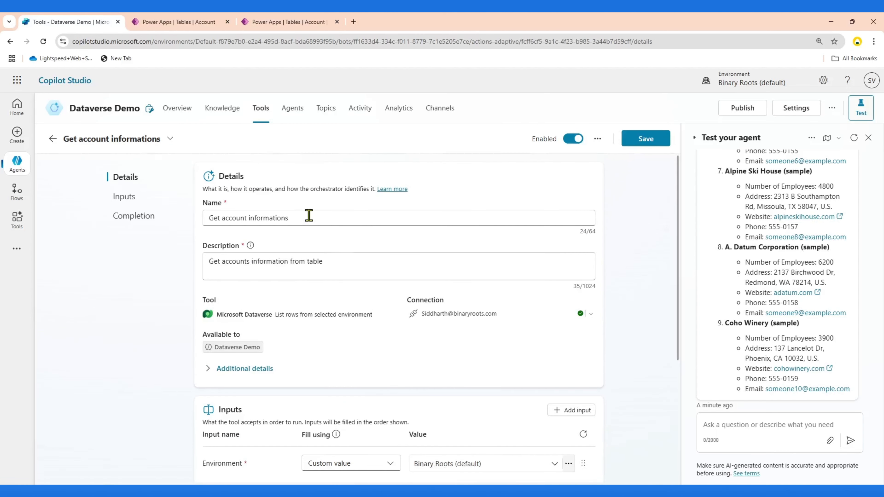
{"action": "left_click_drag", "start_coordinate": [228, 217], "coordinate": [306, 217]}
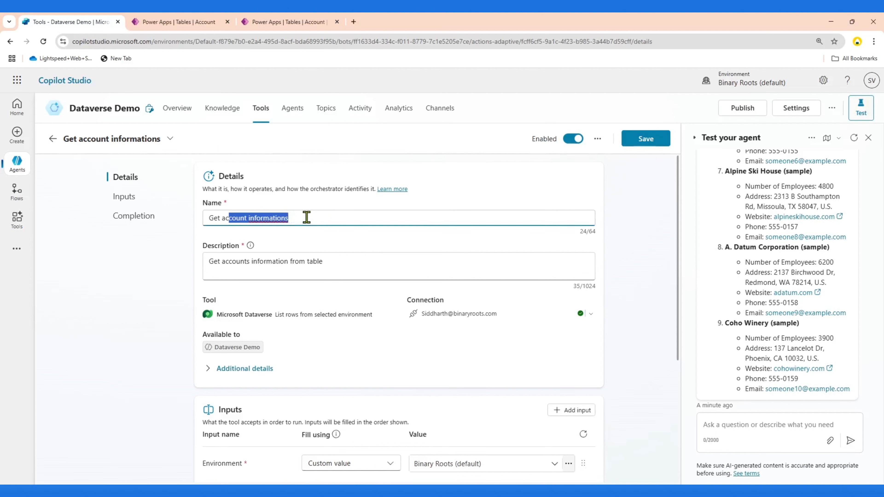
{"action": "left_click", "coordinate": [532, 196]}
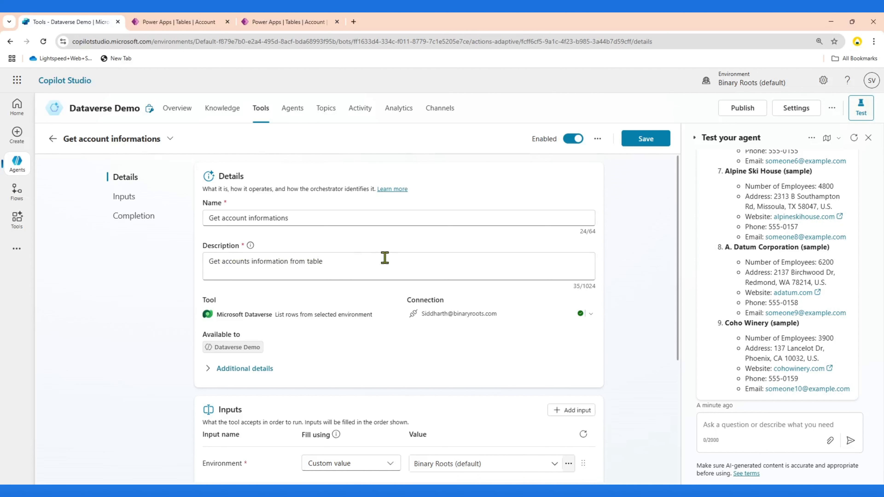
Step: Review the tool's inputs and look through the environments available for the Environment value without changing the selection
{"action": "scroll", "coordinate": [387, 259], "scroll_direction": "down", "scroll_amount": 3}
{"action": "scroll", "coordinate": [401, 263], "scroll_direction": "down", "scroll_amount": 3}
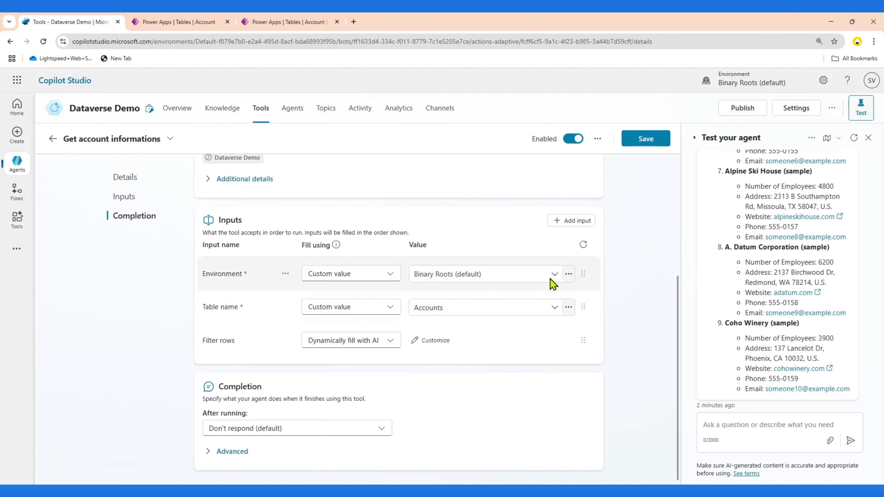
{"action": "left_click", "coordinate": [527, 276]}
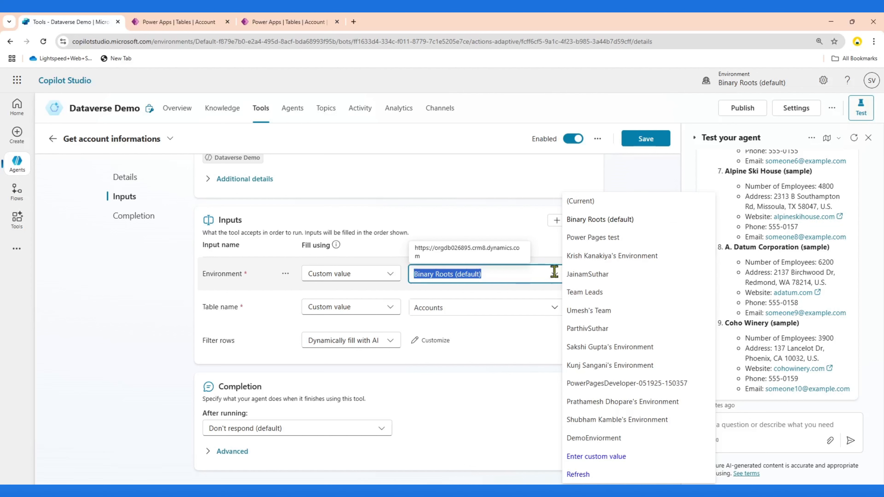
{"action": "left_click", "coordinate": [496, 241]}
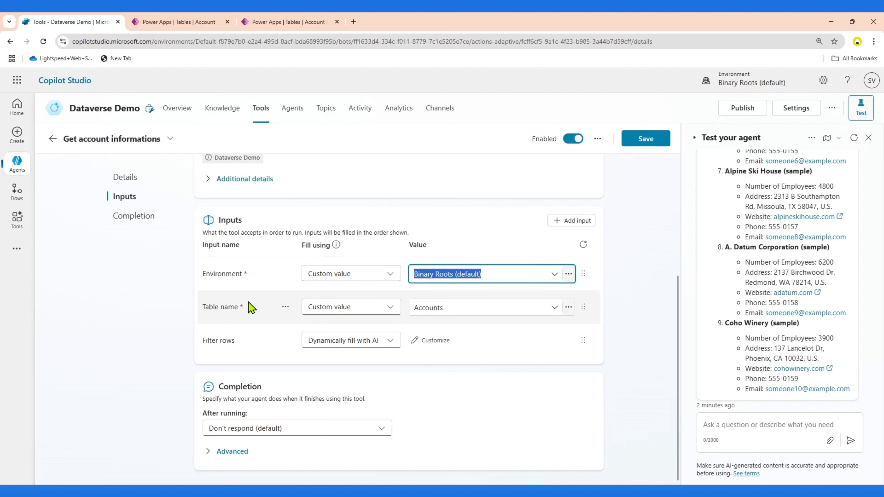
Step: Look through the optional inputs that can be added to the tool, and close the list without adding any
{"action": "left_click", "coordinate": [570, 223]}
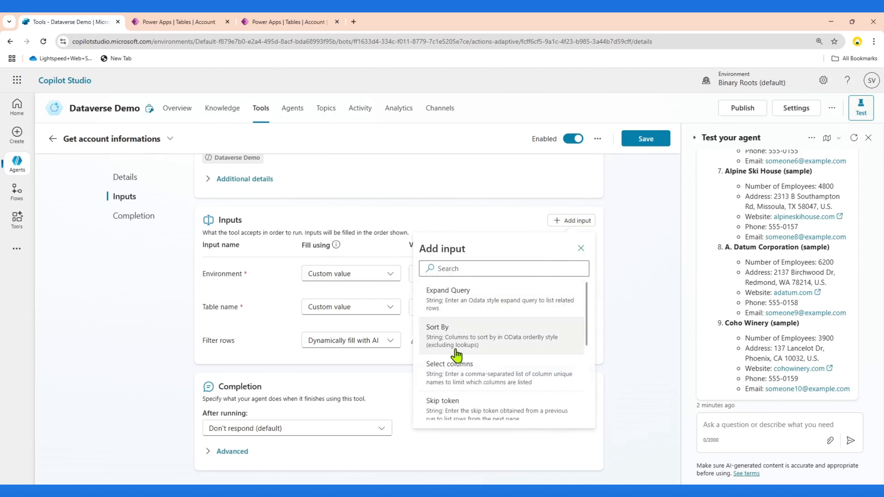
{"action": "scroll", "coordinate": [458, 376], "scroll_direction": "down", "scroll_amount": 4}
{"action": "scroll", "coordinate": [463, 400], "scroll_direction": "down", "scroll_amount": 1}
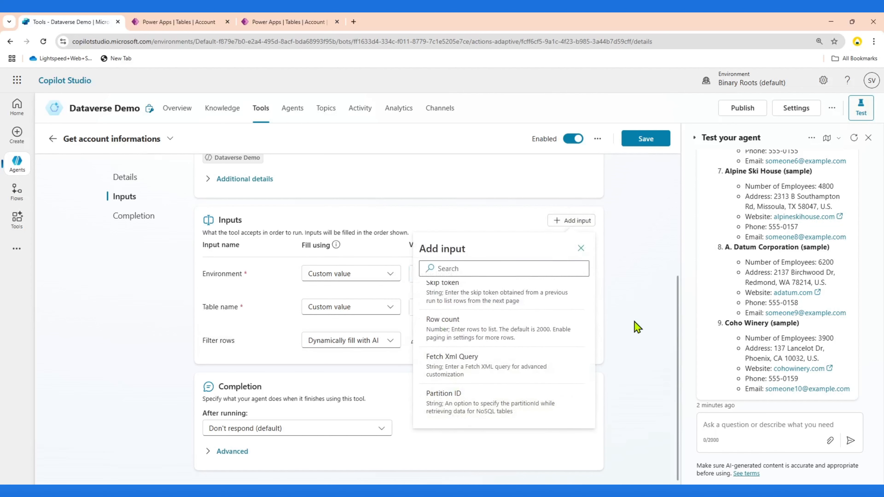
{"action": "left_click", "coordinate": [631, 313]}
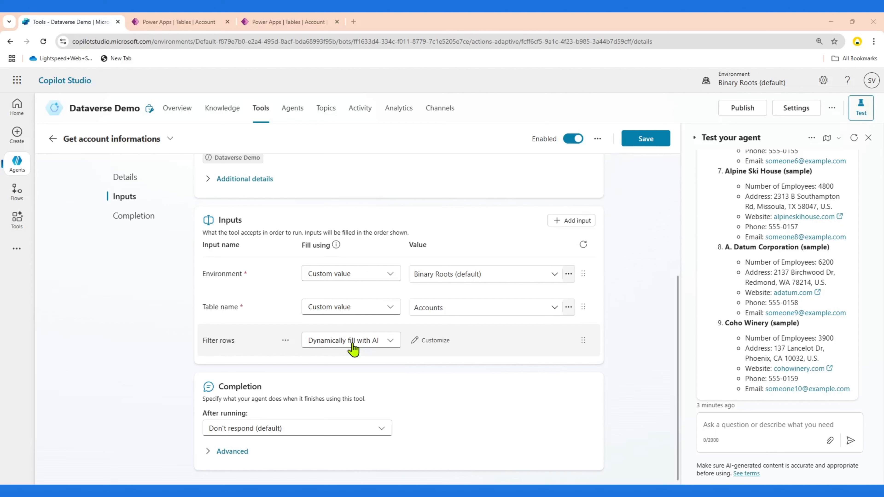
Step: Open the customization of the Filter rows input and read the OData filter instructions in its description
{"action": "left_click", "coordinate": [434, 341]}
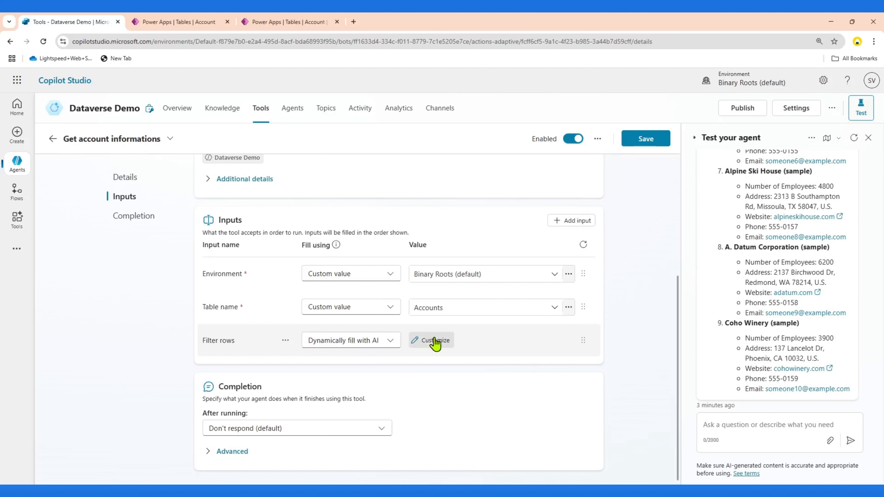
{"action": "scroll", "coordinate": [436, 343], "scroll_direction": "down", "scroll_amount": 4}
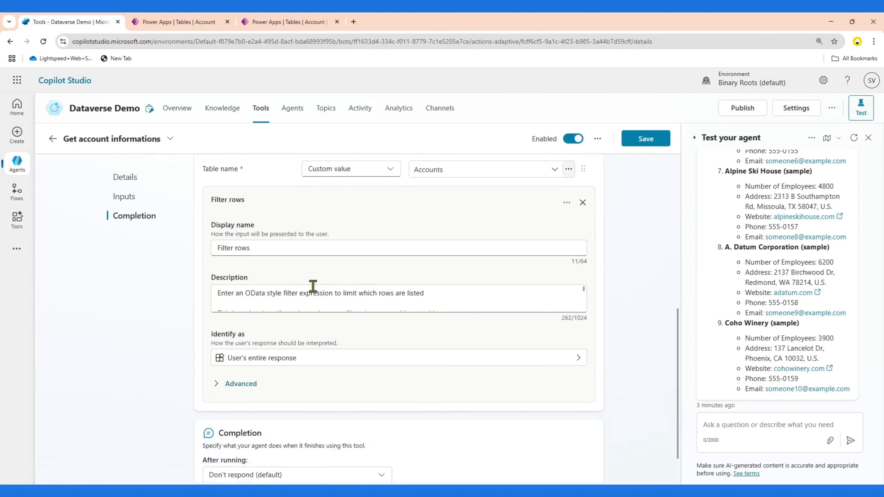
{"action": "left_click_drag", "start_coordinate": [212, 277], "coordinate": [247, 278]}
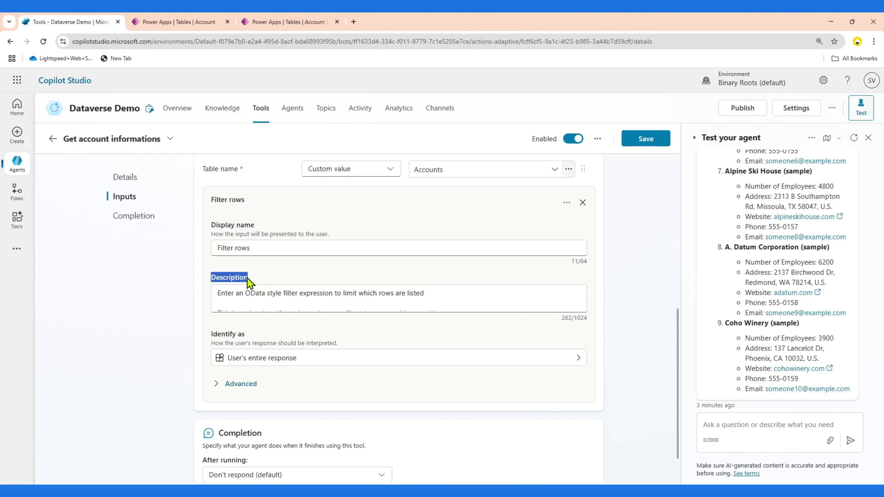
{"action": "left_click", "coordinate": [459, 297]}
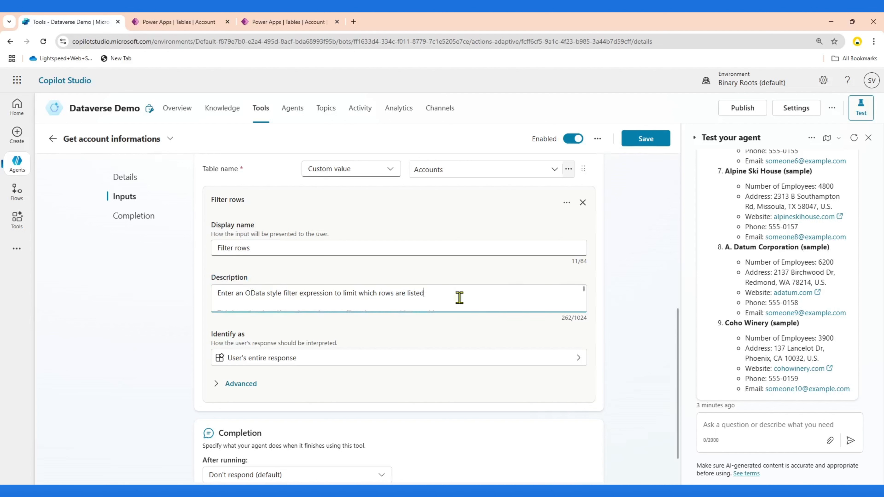
{"action": "key", "text": "Down"}
{"action": "key", "text": "Down"}
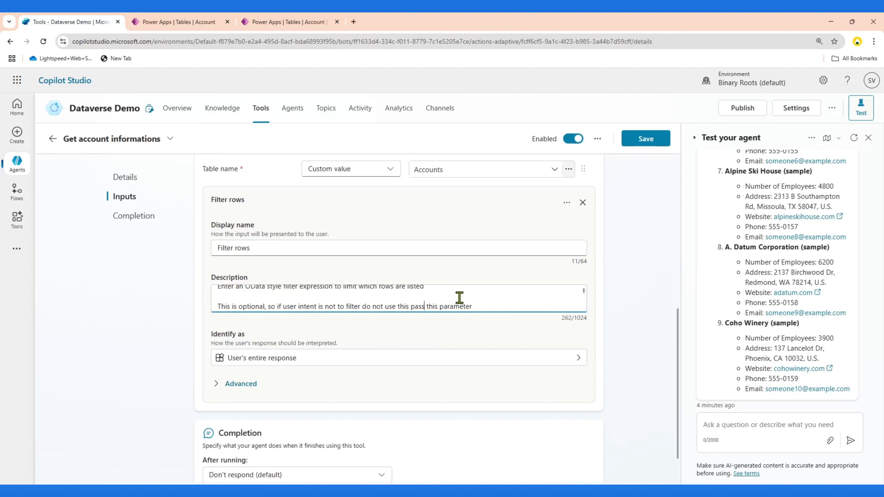
{"action": "key", "text": "Down"}
{"action": "key", "text": "Down"}
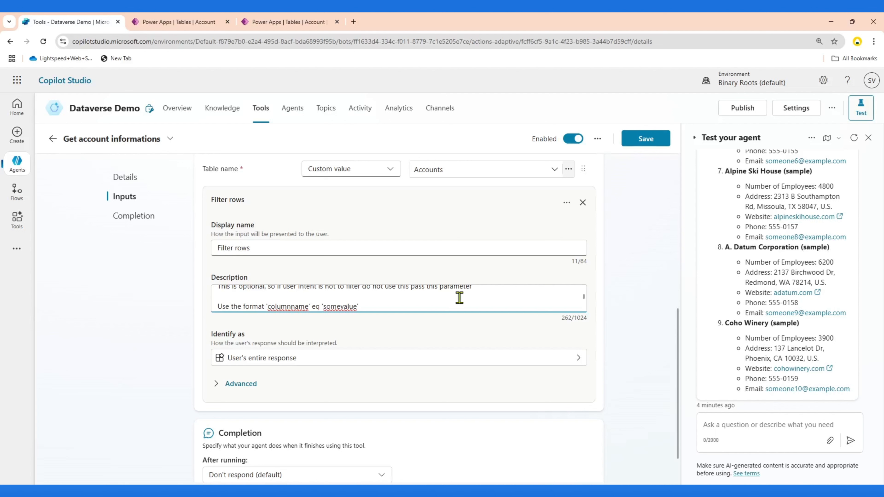
Step: Read the example filter expressions at the end of the Filter rows description, leaving the text as it is
{"action": "key", "text": "Return"}
{"action": "type", "text": "Examples"}
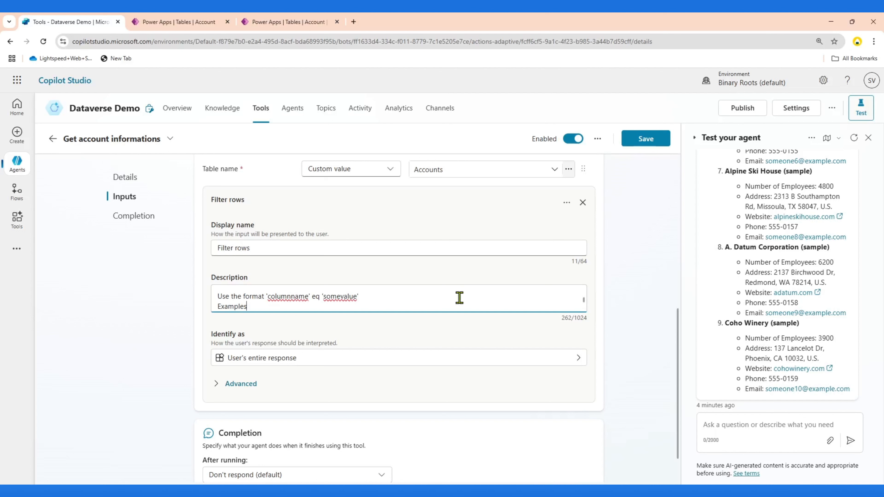
{"action": "key", "text": "Up"}
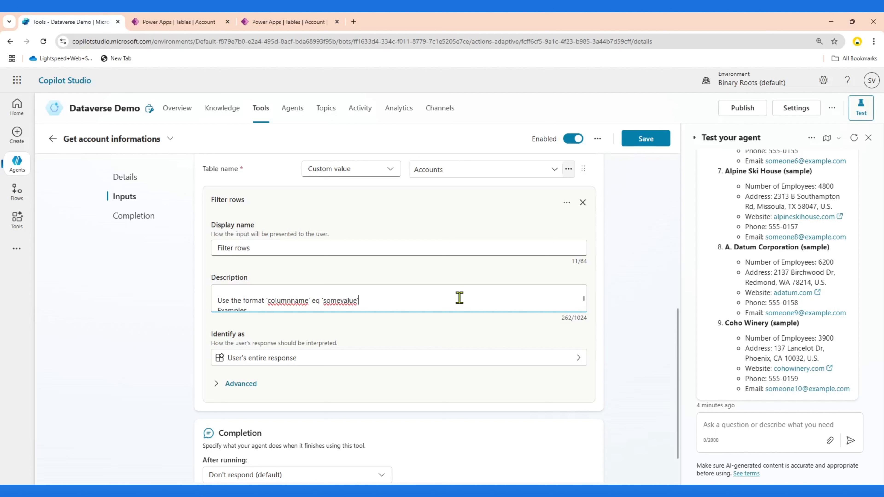
{"action": "key", "text": "Down"}
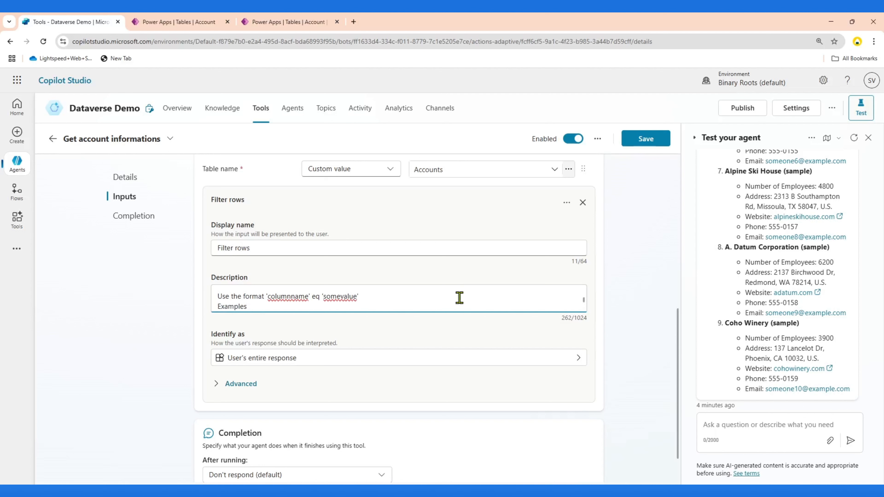
{"action": "key", "text": "Down"}
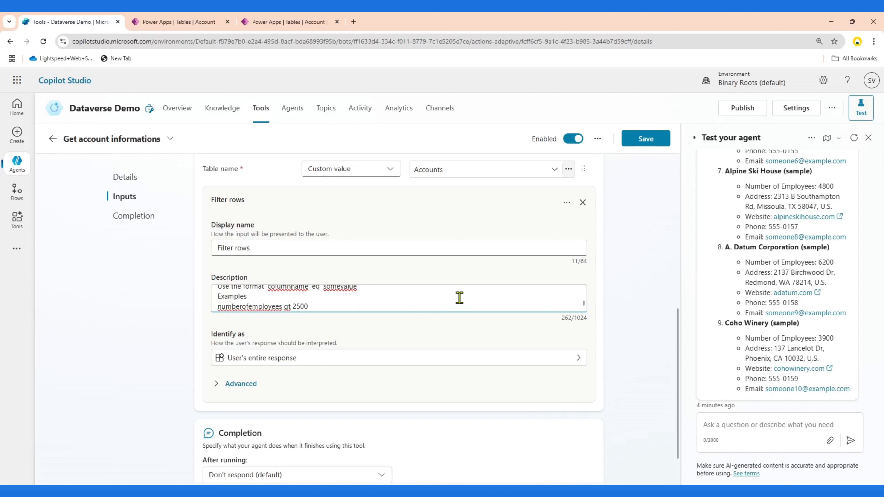
{"action": "scroll", "coordinate": [460, 298], "scroll_direction": "down", "scroll_amount": 1}
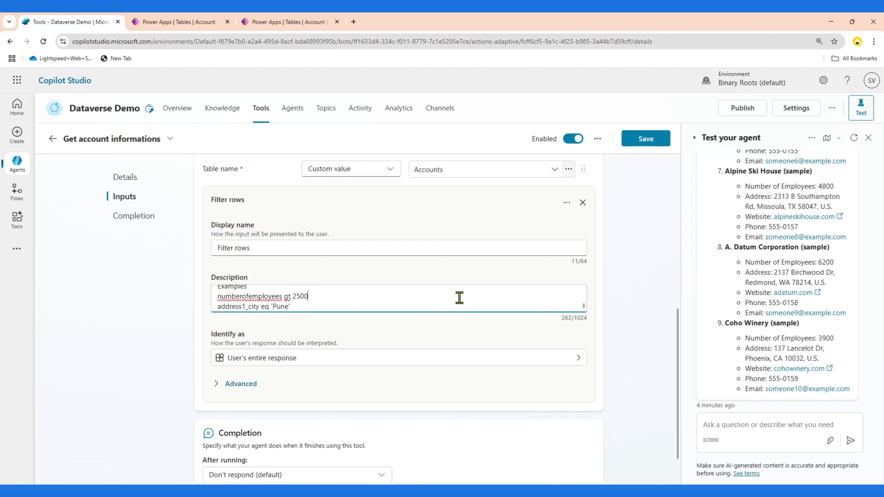
{"action": "key", "text": "Up"}
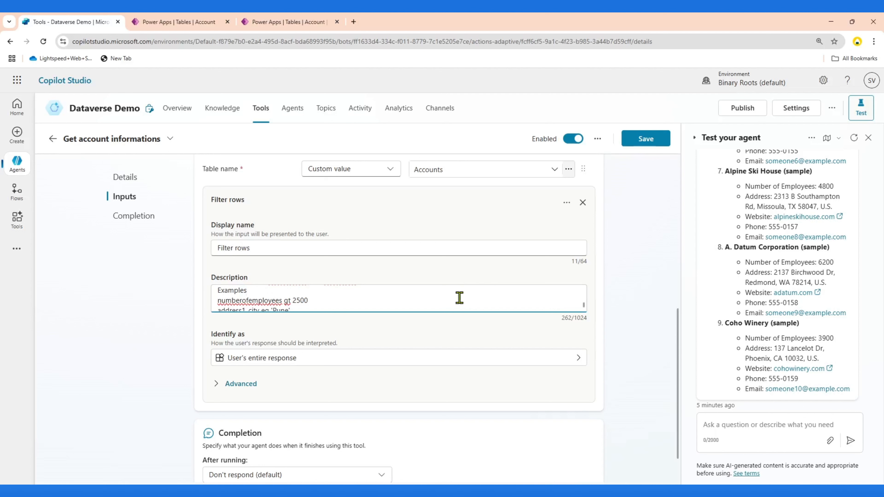
{"action": "key", "text": "Down"}
{"action": "key", "text": "Down"}
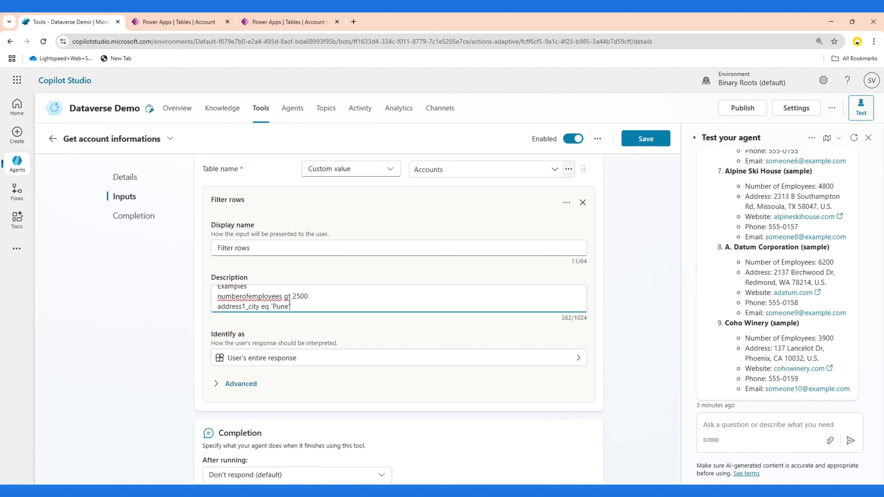
{"action": "scroll", "coordinate": [339, 359], "scroll_direction": "up", "scroll_amount": 3}
{"action": "scroll", "coordinate": [321, 357], "scroll_direction": "down", "scroll_amount": 1}
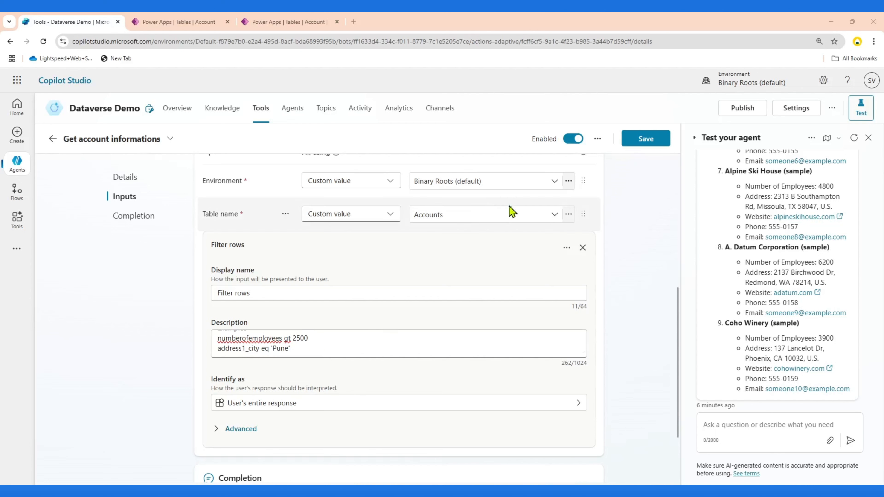
Step: Open the test conversation's activity map and check the Filter rows value passed to the last "Get account informations" call
{"action": "left_click", "coordinate": [827, 139]}
{"action": "scroll", "coordinate": [501, 306], "scroll_direction": "down", "scroll_amount": 1}
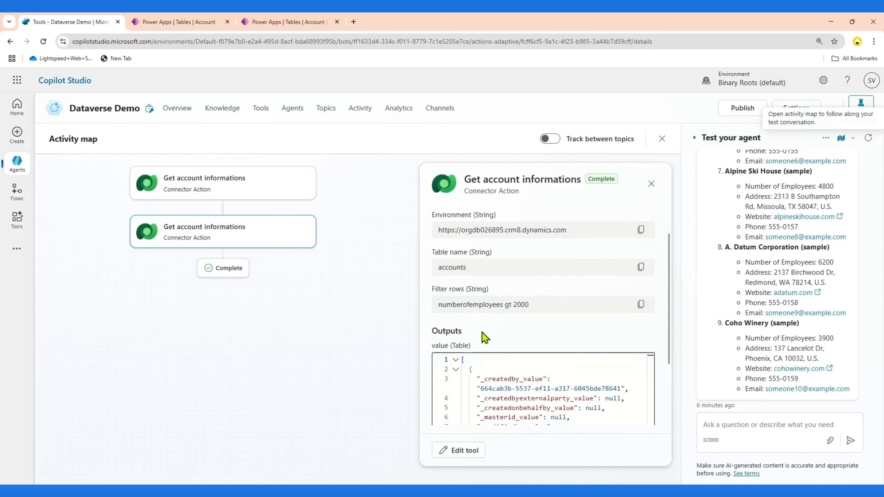
{"action": "scroll", "coordinate": [474, 247], "scroll_direction": "up", "scroll_amount": 1}
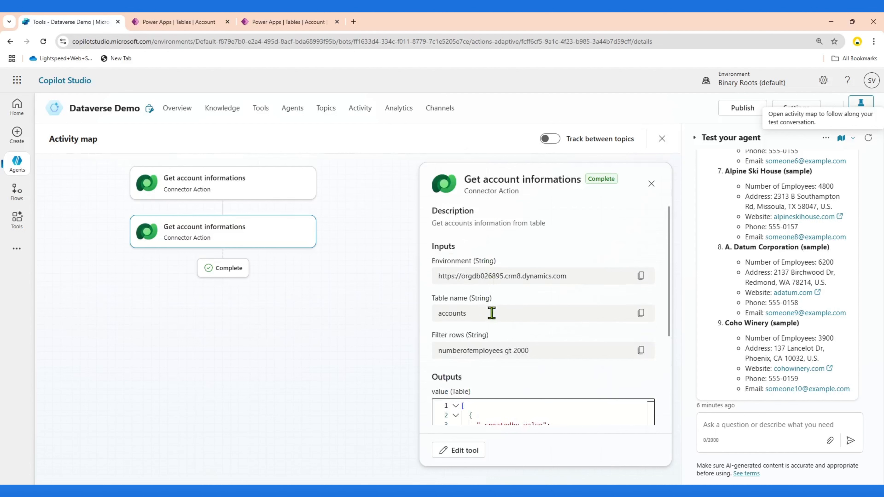
{"action": "left_click_drag", "start_coordinate": [442, 351], "coordinate": [533, 354]}
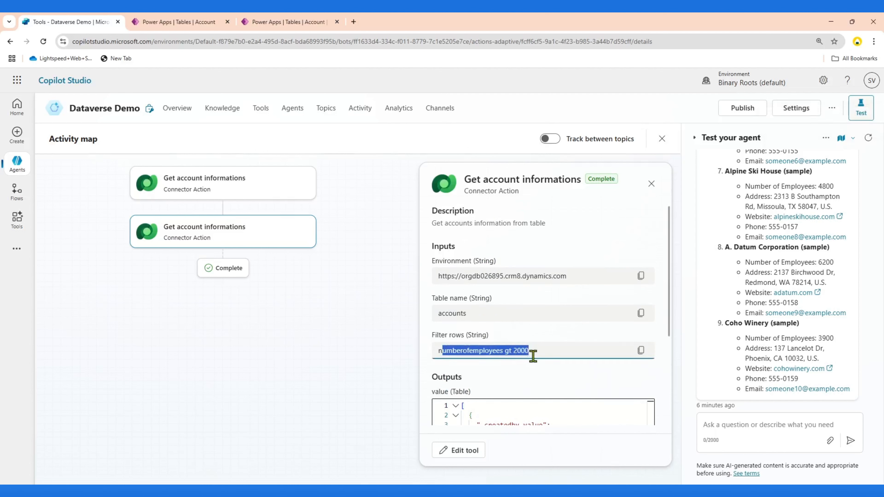